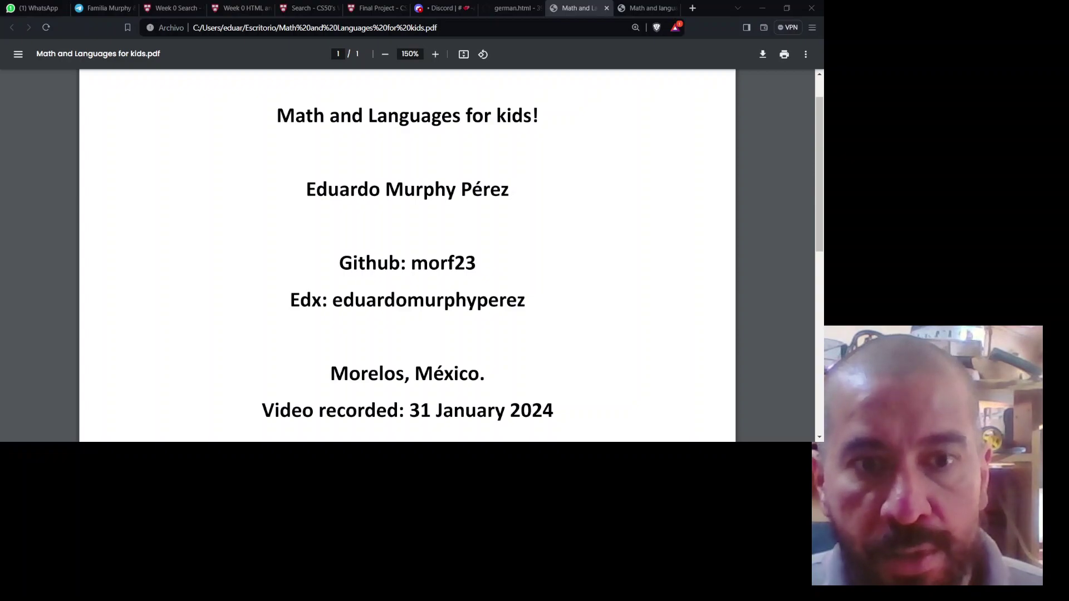
Switch to the quiz app and confirm the name Eduardo.
{"action": "left_click", "coordinate": [649, 7]}
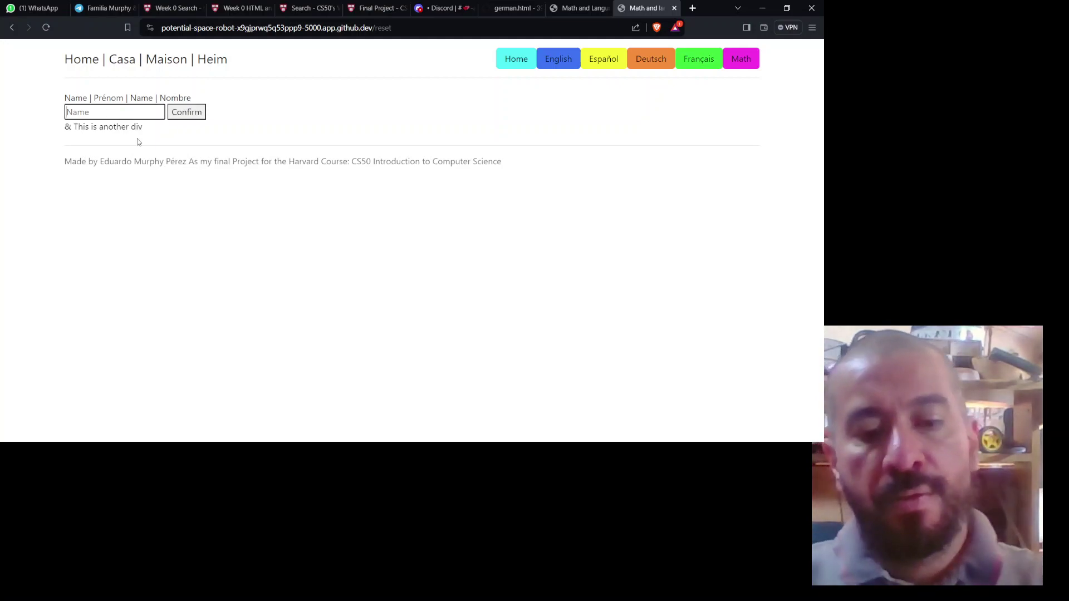
{"action": "type", "text": "Eduardo"}
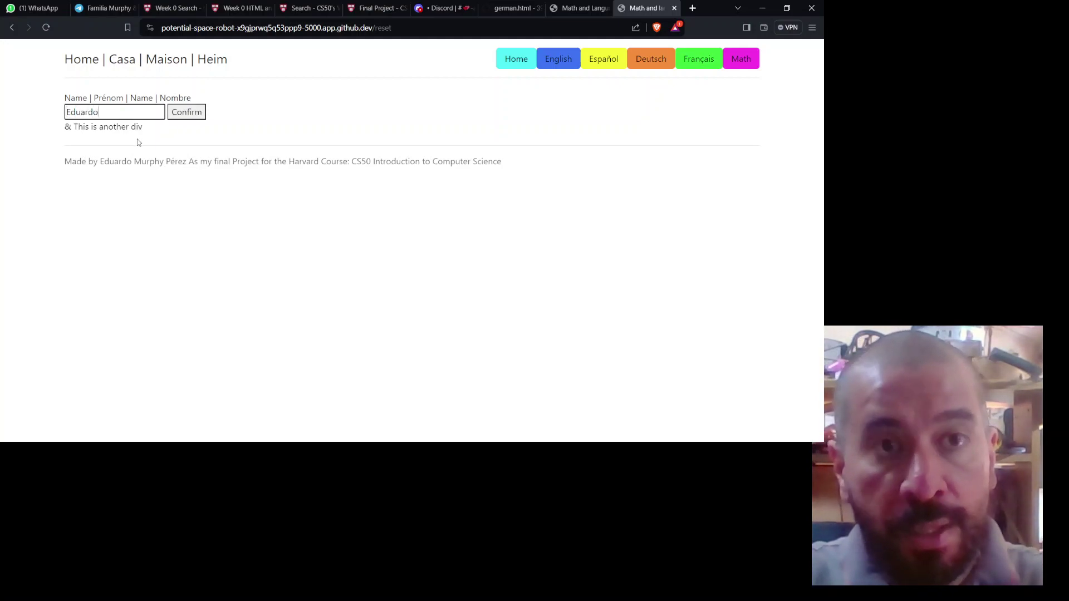
{"action": "left_click", "coordinate": [196, 115]}
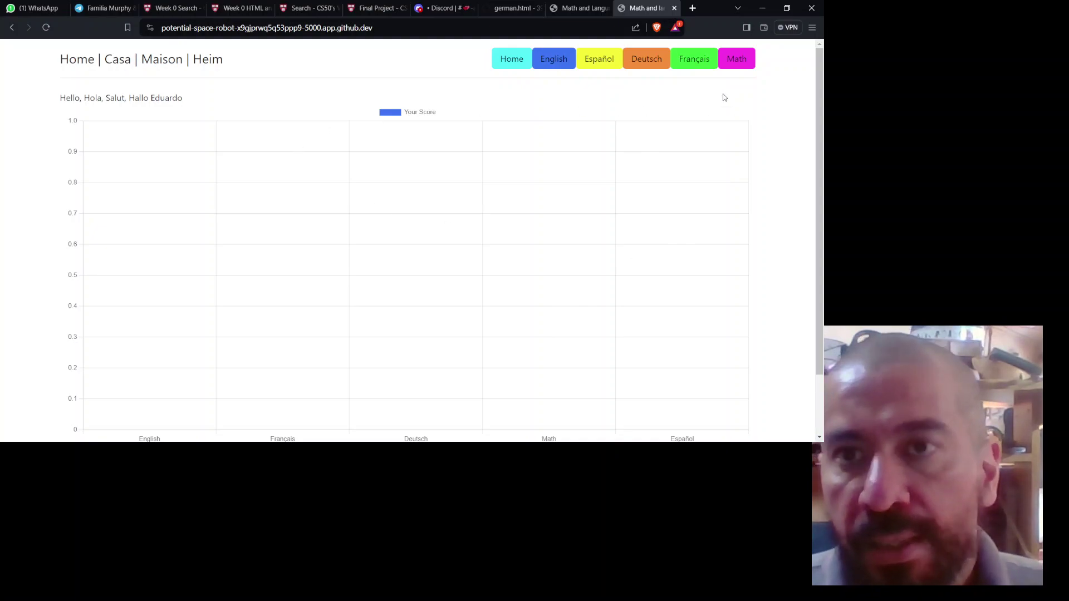
In Math, answer 8 + 4 = 12, 5 + 8 = 13 and 3 + 2 = 10.
{"action": "left_click", "coordinate": [741, 60]}
{"action": "type", "text": "1"}
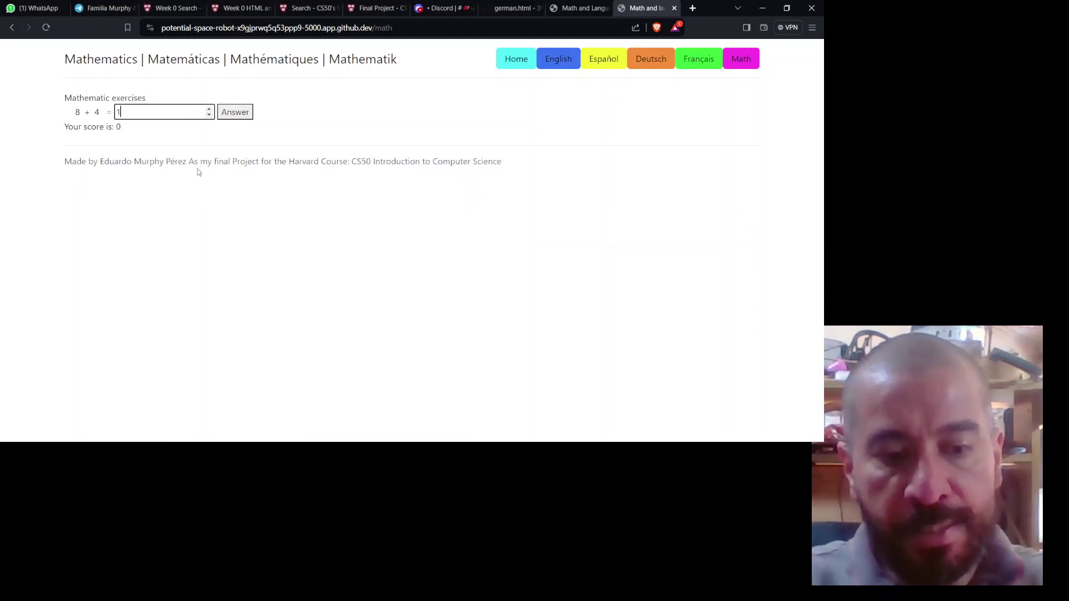
{"action": "type", "text": "2"}
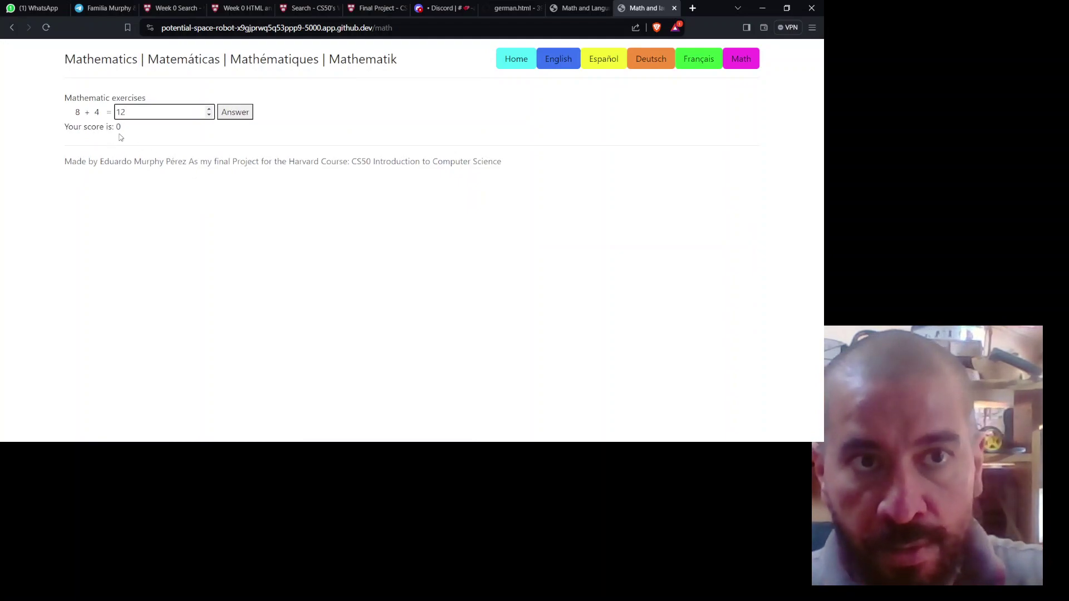
{"action": "left_click", "coordinate": [234, 112]}
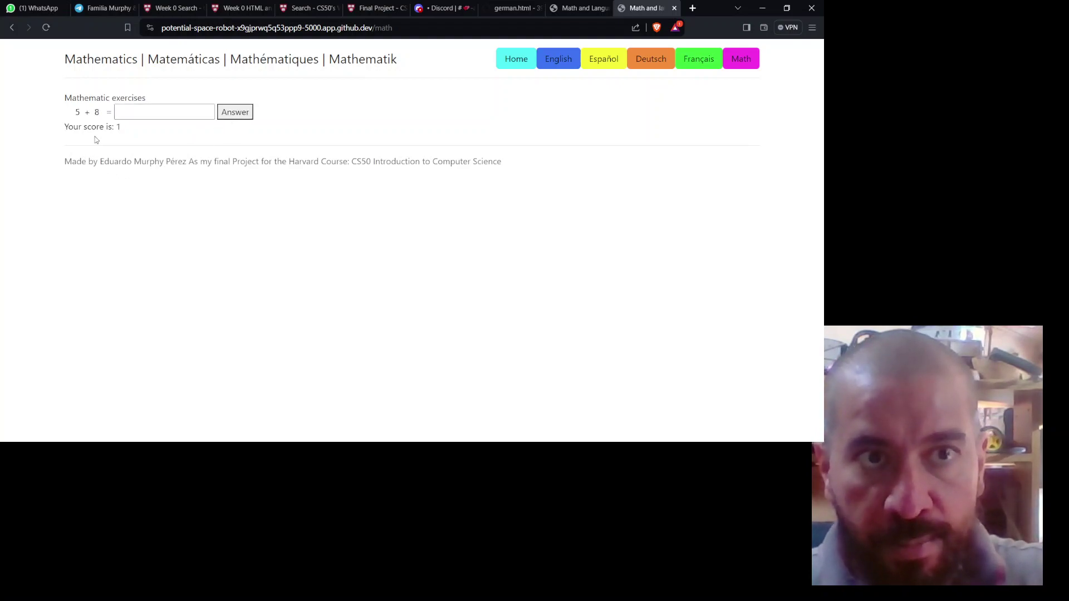
{"action": "left_click", "coordinate": [163, 112]}
{"action": "type", "text": "1"}
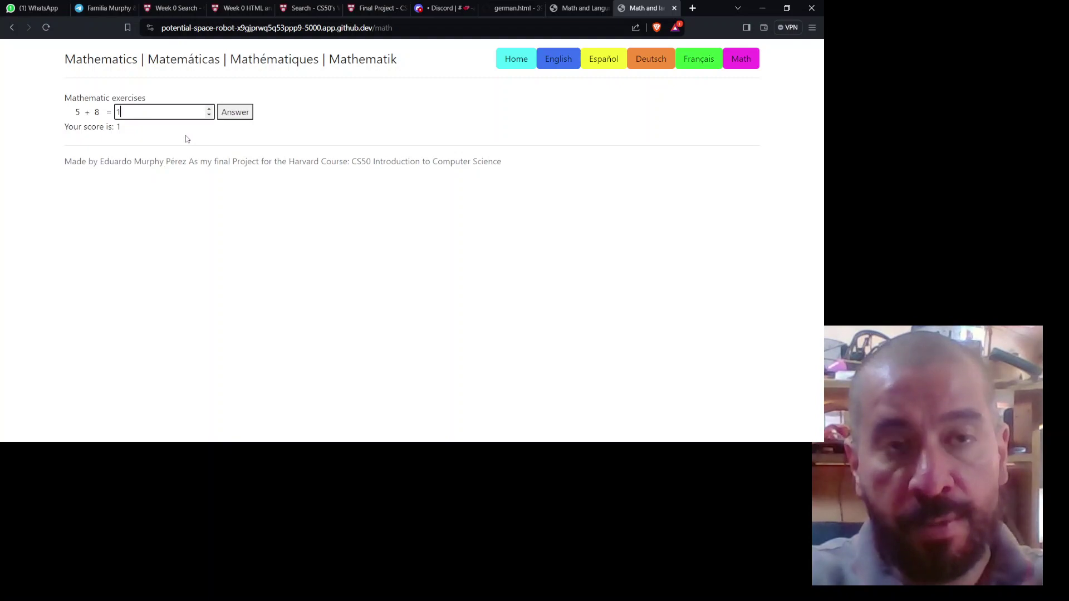
{"action": "type", "text": "3"}
{"action": "left_click", "coordinate": [235, 112]}
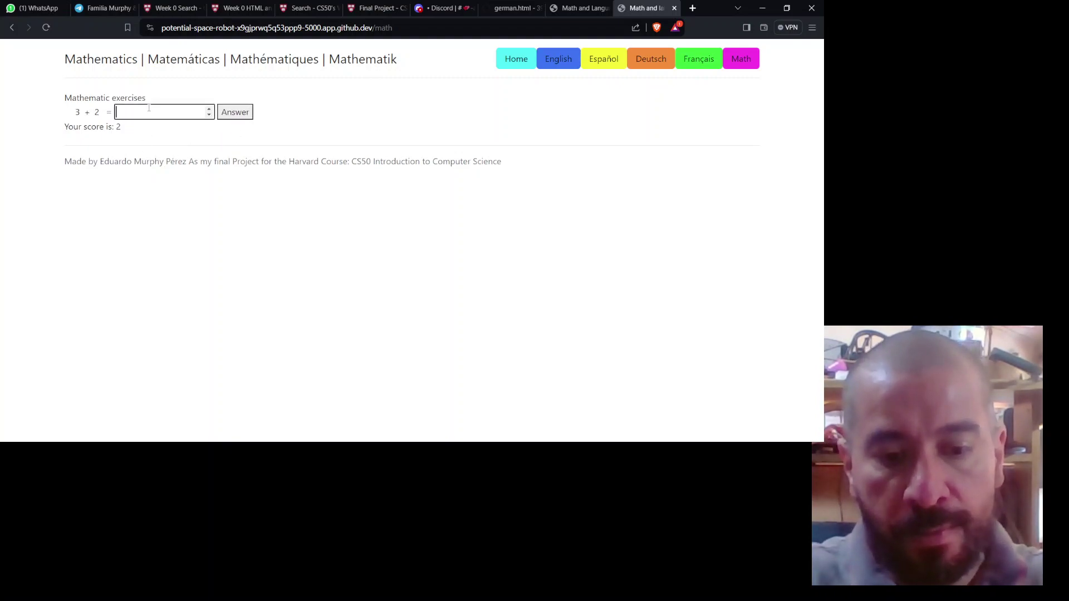
{"action": "type", "text": "10"}
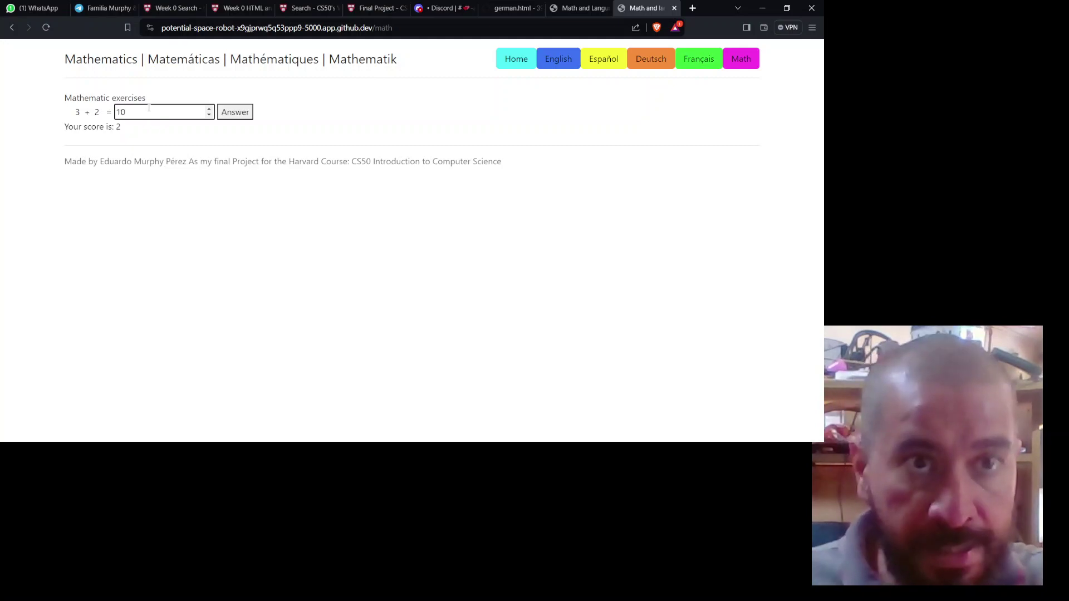
{"action": "left_click", "coordinate": [234, 112]}
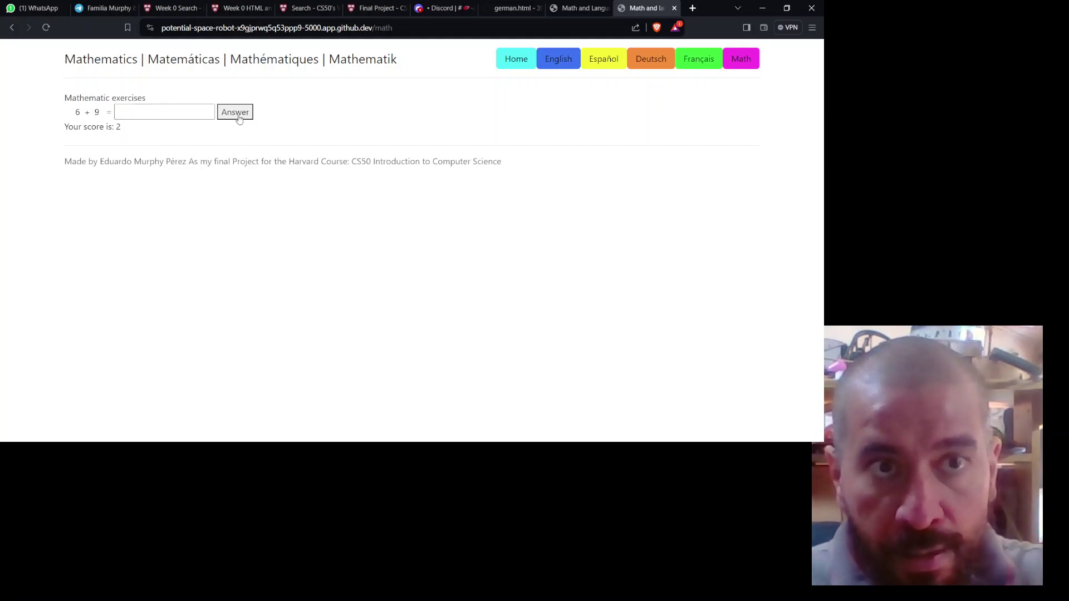
Return to the home chart showing Math at 2, then go to English verbs.
{"action": "left_click", "coordinate": [505, 63]}
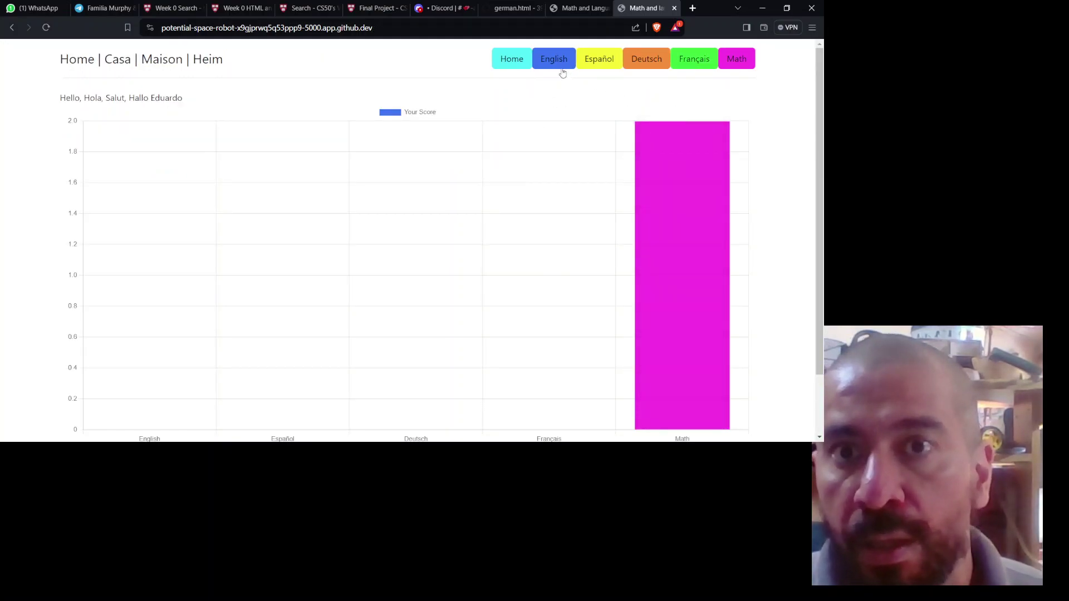
{"action": "mouse_move", "coordinate": [682, 276]}
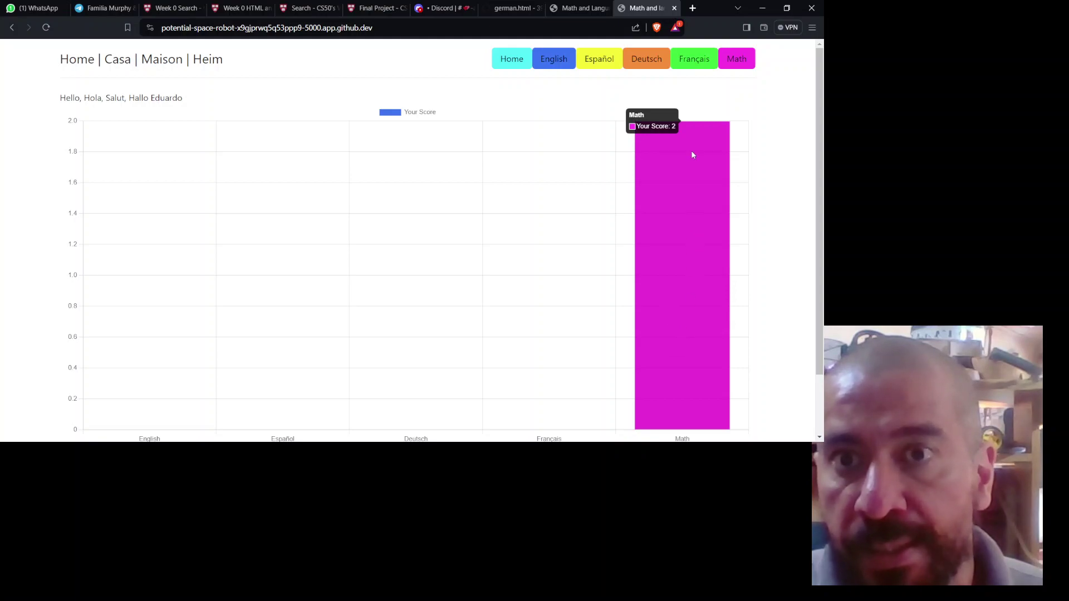
{"action": "left_click", "coordinate": [553, 60]}
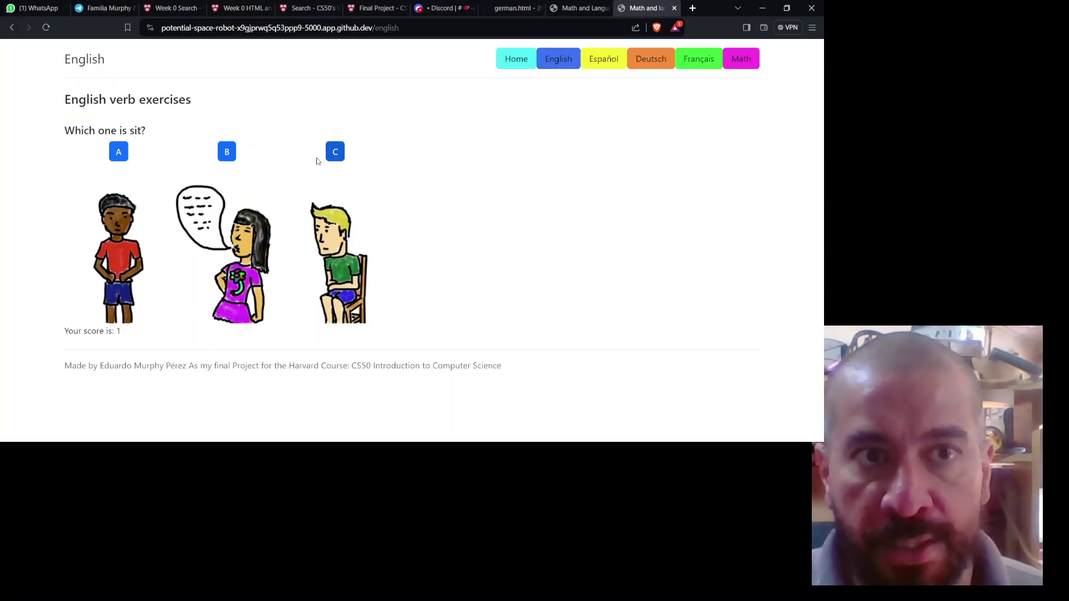
Answer sit with the seated boy and stand with the standing boy, then go to Español.
{"action": "left_click", "coordinate": [341, 154]}
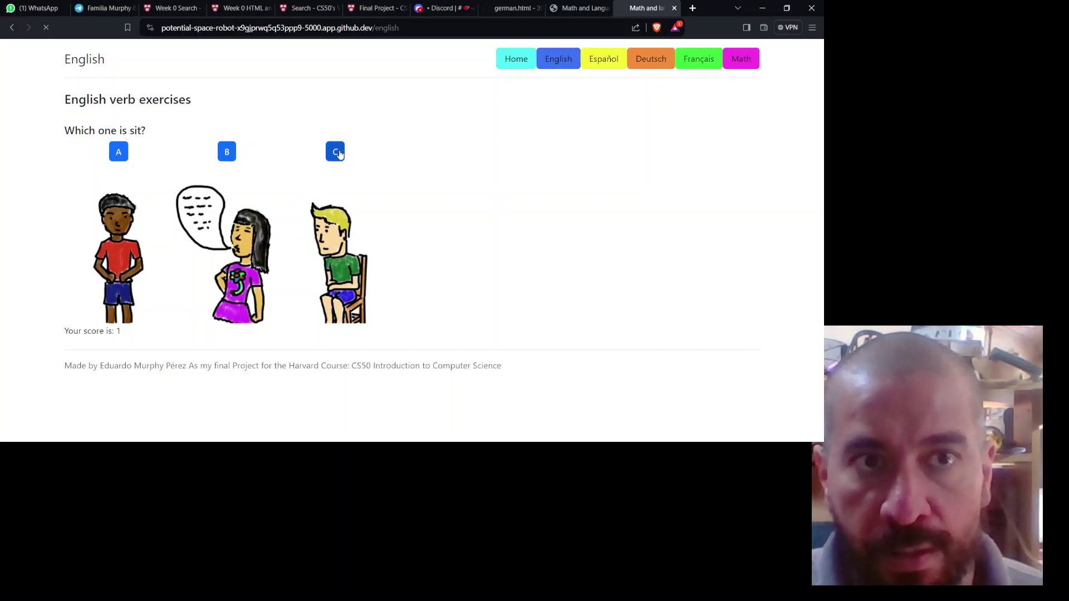
{"action": "left_click", "coordinate": [117, 152]}
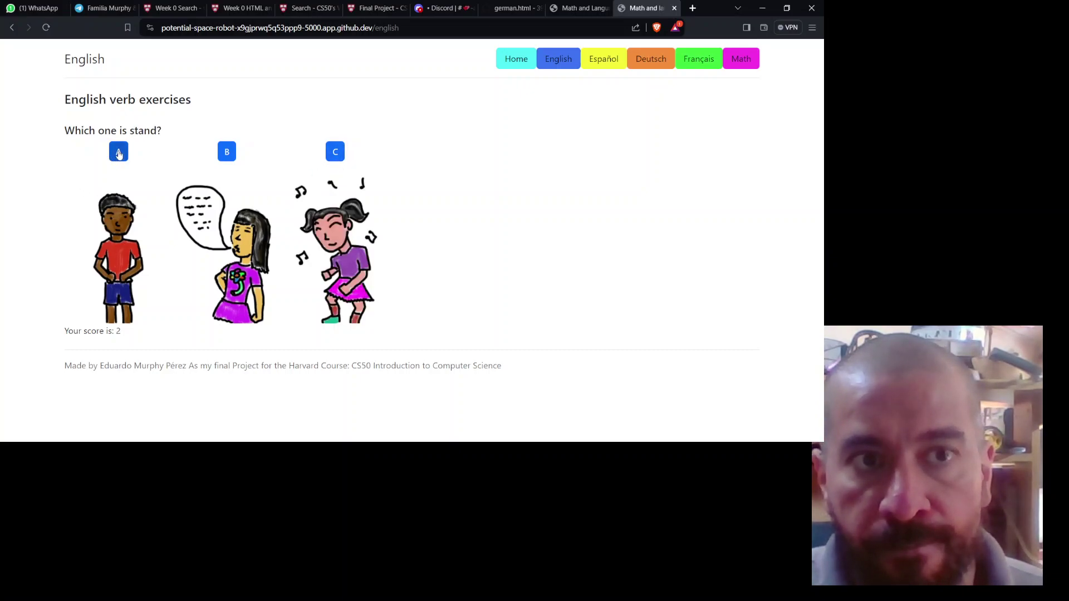
{"action": "left_click", "coordinate": [603, 59]}
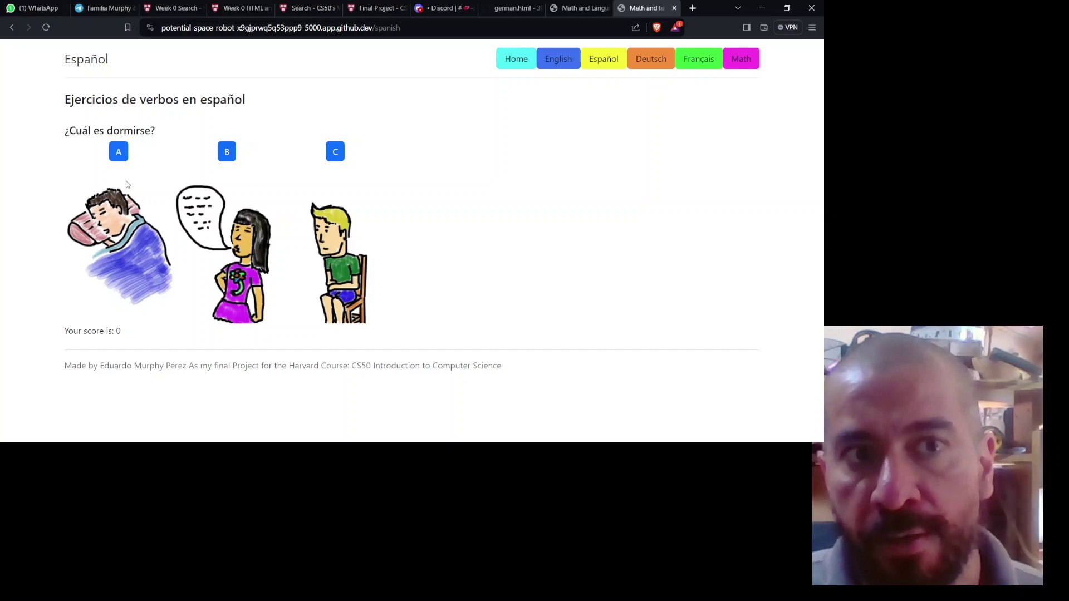
Answer dormirse and sentarse with picture A, then go to Deutsch.
{"action": "left_click", "coordinate": [117, 151]}
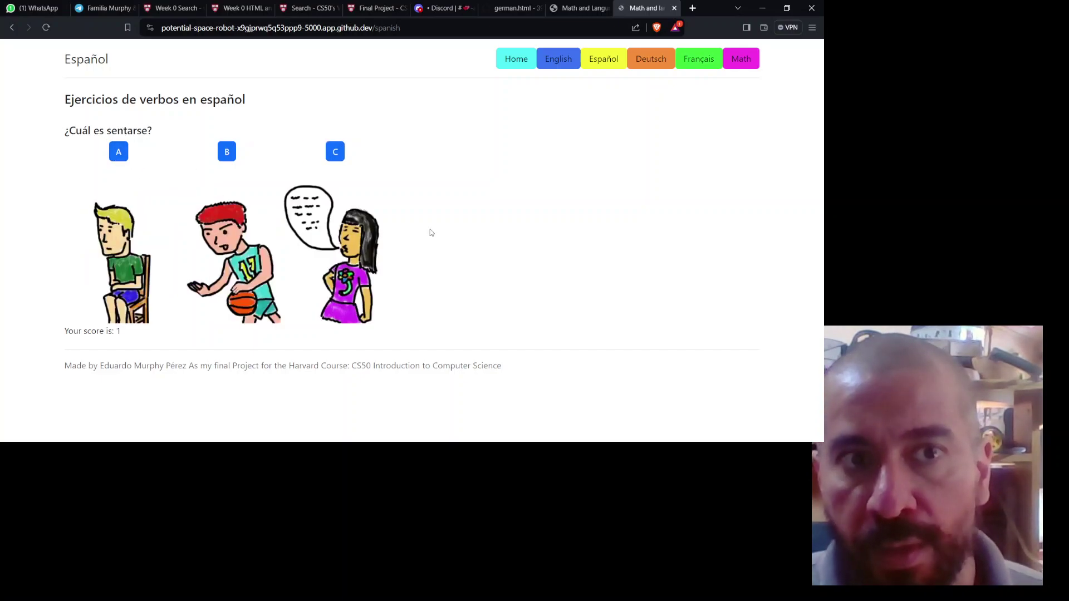
{"action": "left_click", "coordinate": [118, 152]}
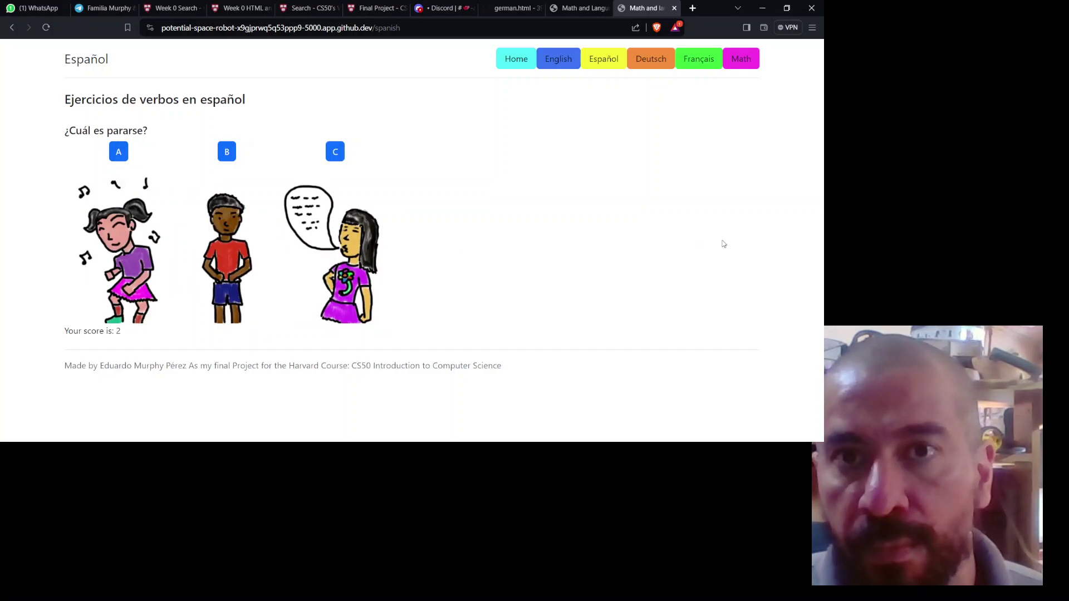
{"action": "left_click", "coordinate": [651, 59]}
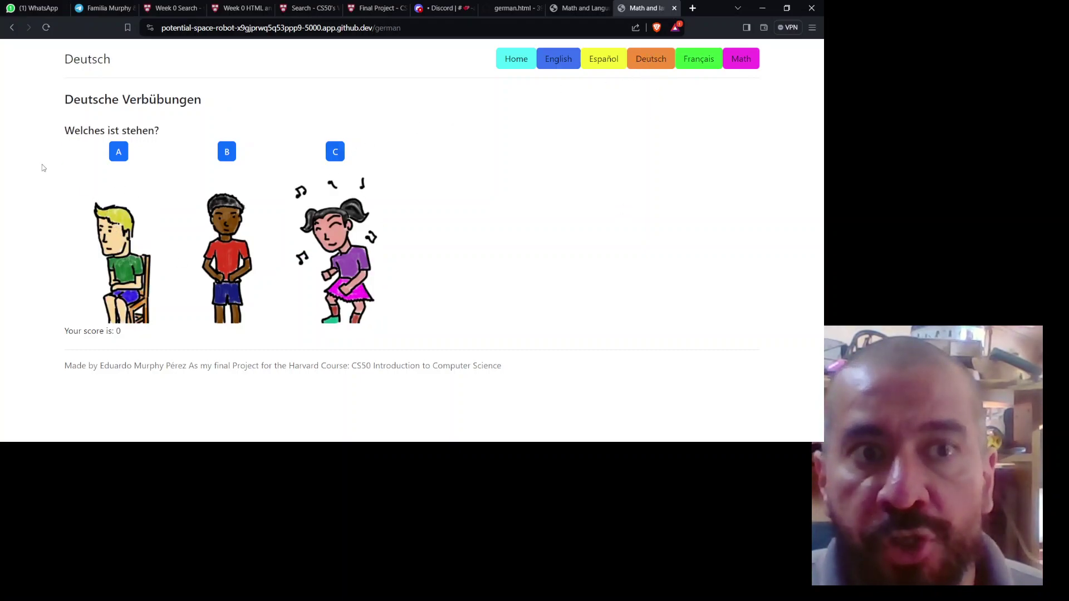
Answer stehen and lachen with picture B, then go to Français.
{"action": "left_click", "coordinate": [226, 151]}
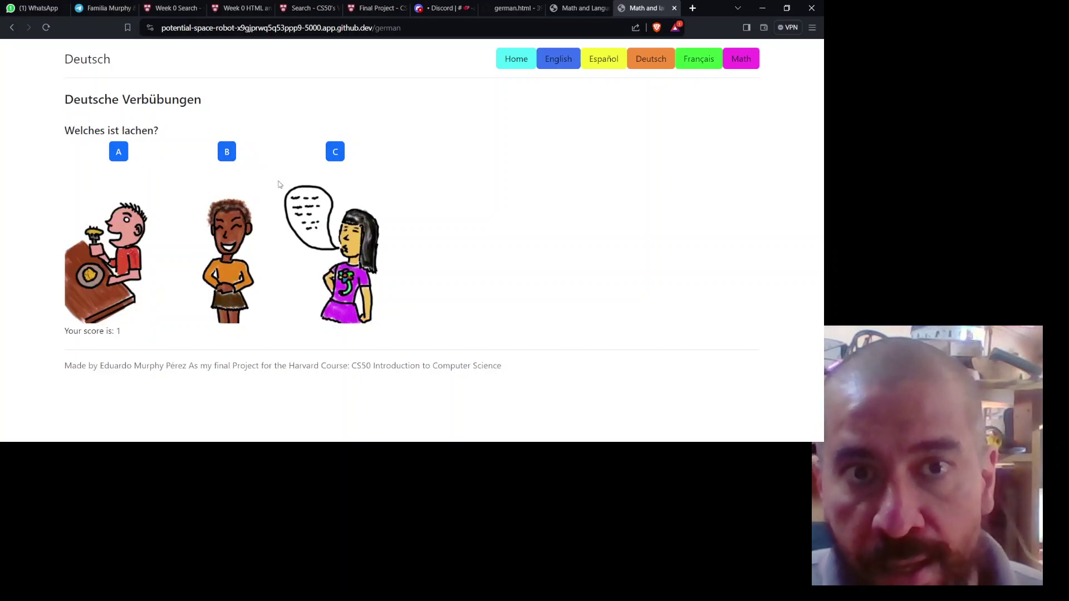
{"action": "left_click", "coordinate": [227, 151]}
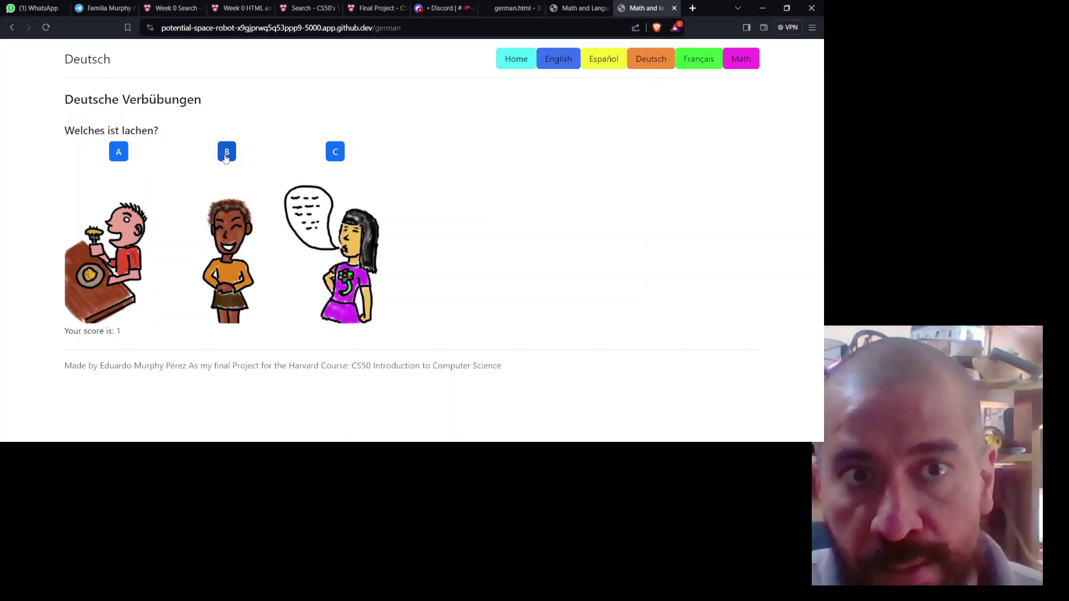
{"action": "left_click", "coordinate": [696, 62]}
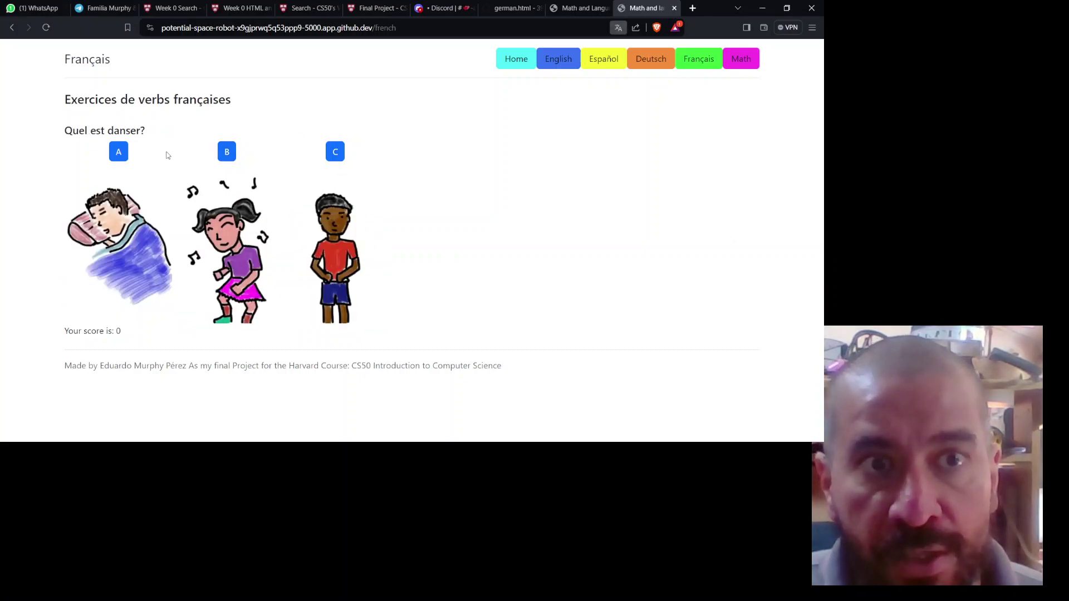
Answer danser with B and s'asseoir with A, then view the home chart.
{"action": "left_click", "coordinate": [227, 155]}
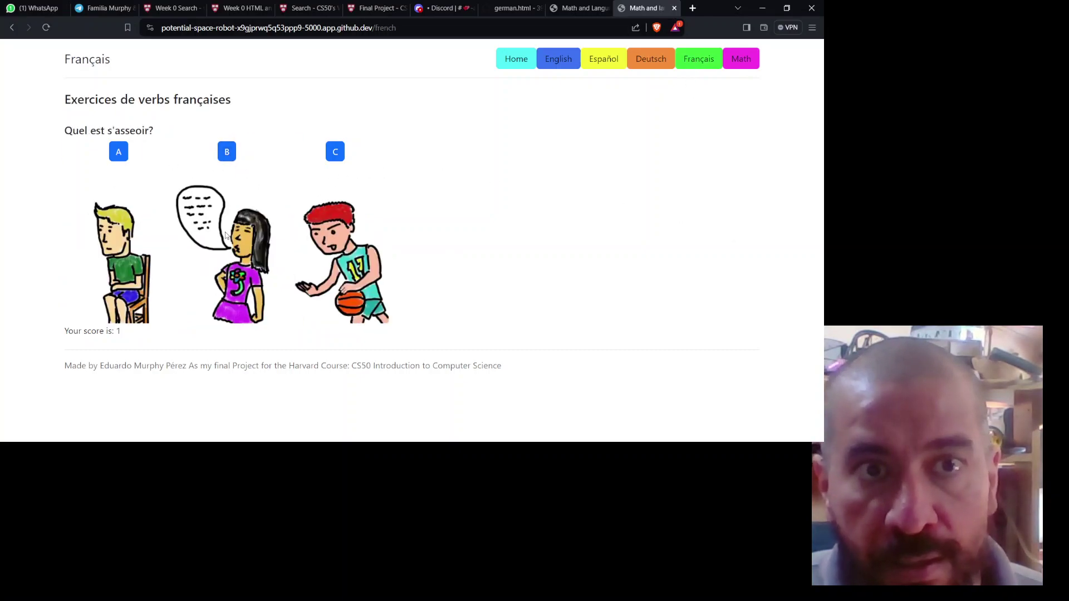
{"action": "left_click", "coordinate": [118, 152]}
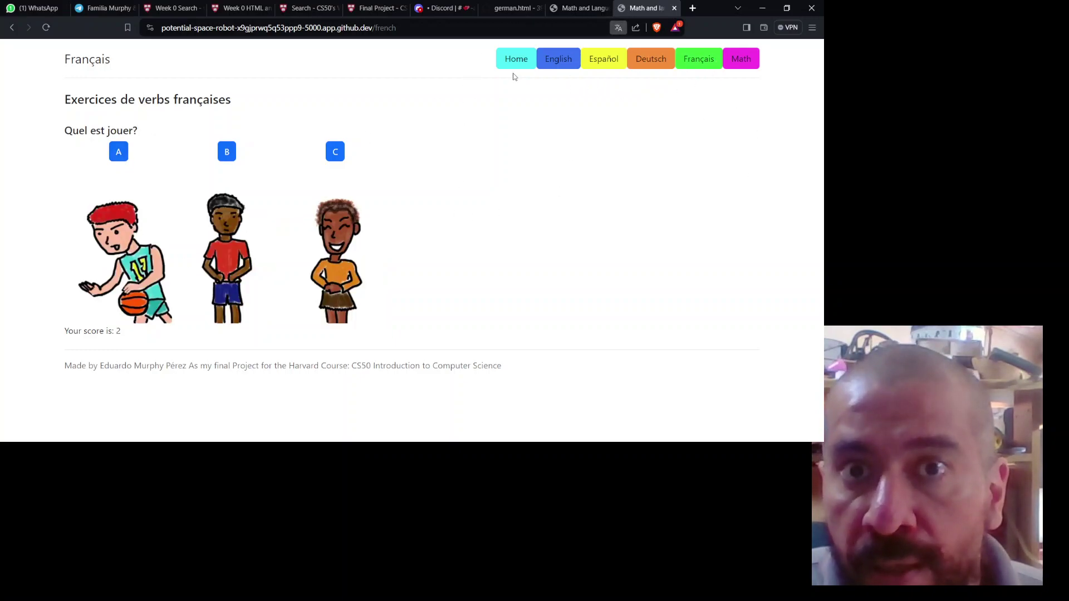
{"action": "left_click", "coordinate": [516, 58]}
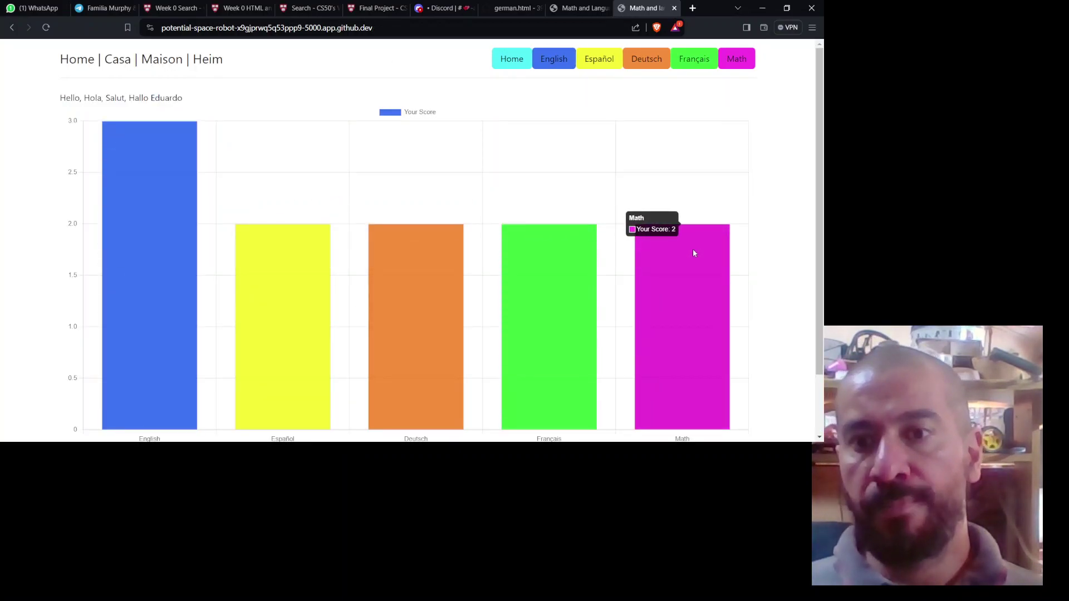
{"action": "scroll", "coordinate": [764, 225], "scroll_direction": "down", "scroll_amount": 3}
{"action": "scroll", "coordinate": [764, 225], "scroll_direction": "up", "scroll_amount": 3}
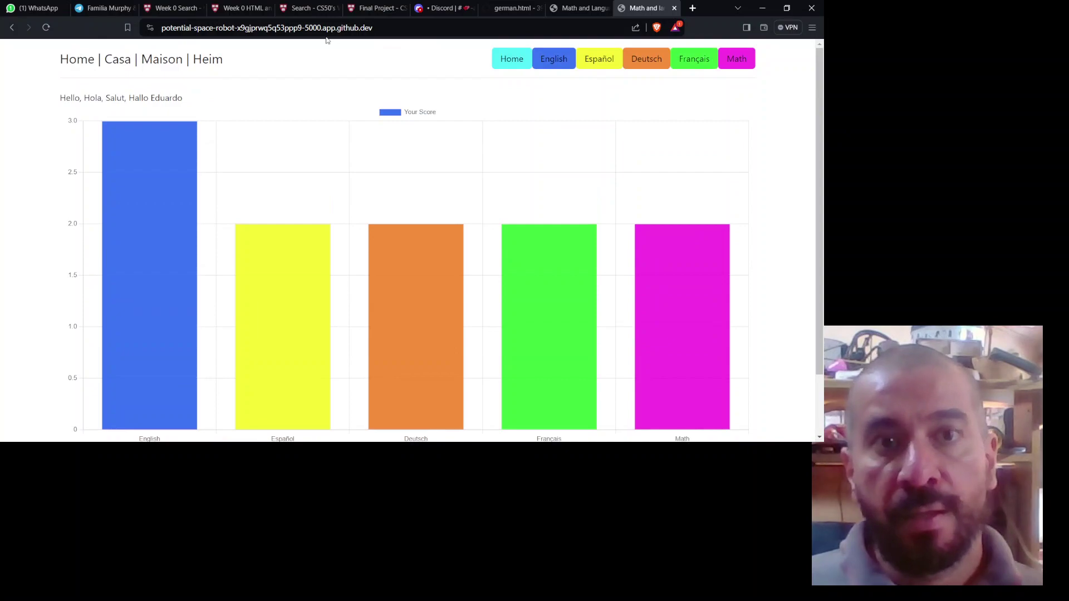
{"action": "left_click", "coordinate": [396, 26]}
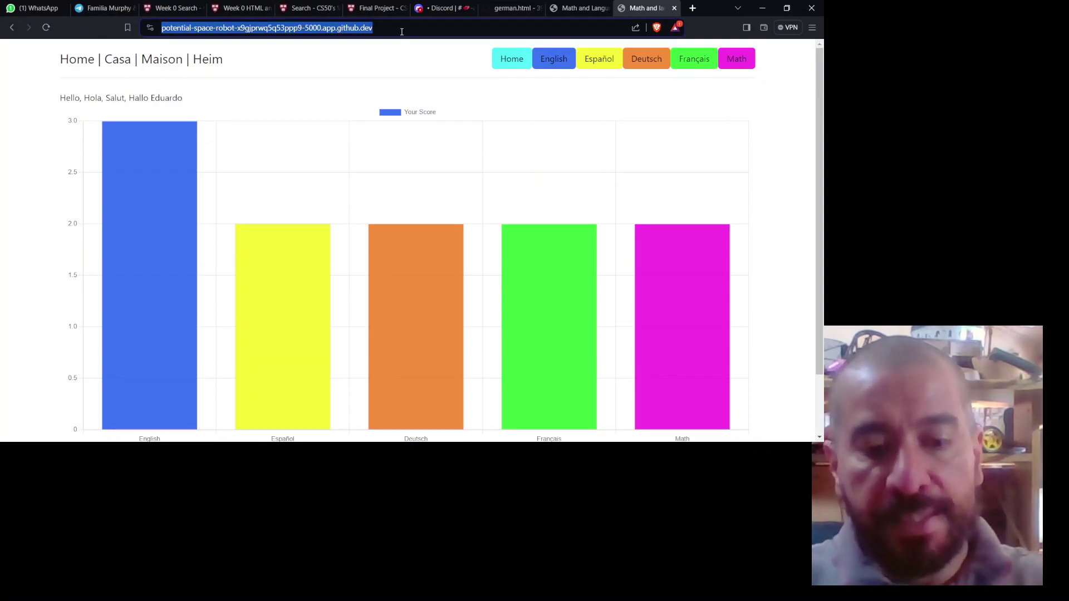
Load the /reset page to clear scores and re-confirm the name Eduardo.
{"action": "left_click", "coordinate": [401, 28]}
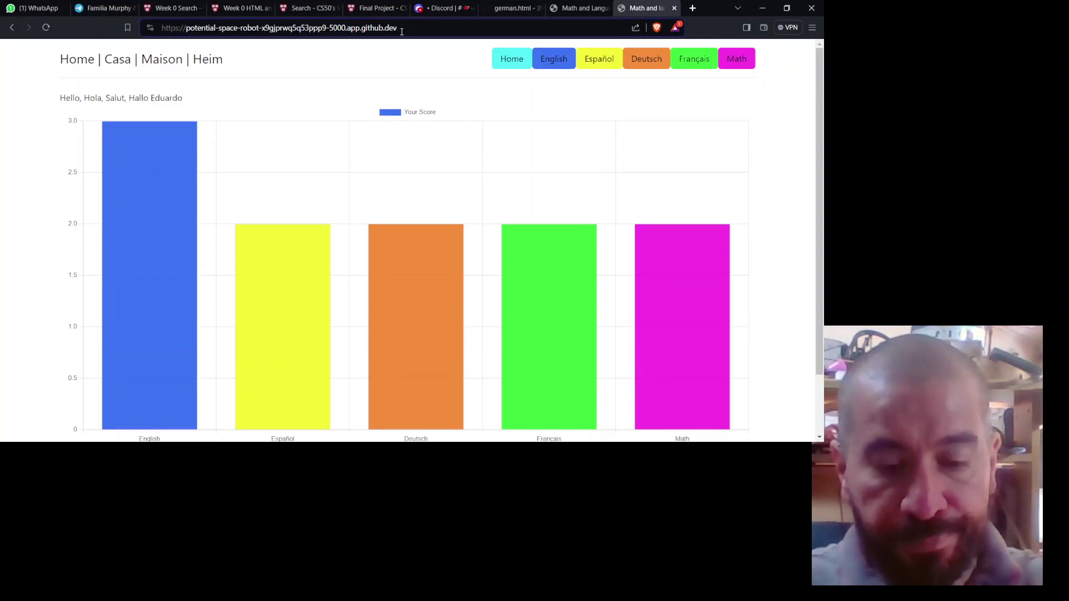
{"action": "type", "text": "/reset"}
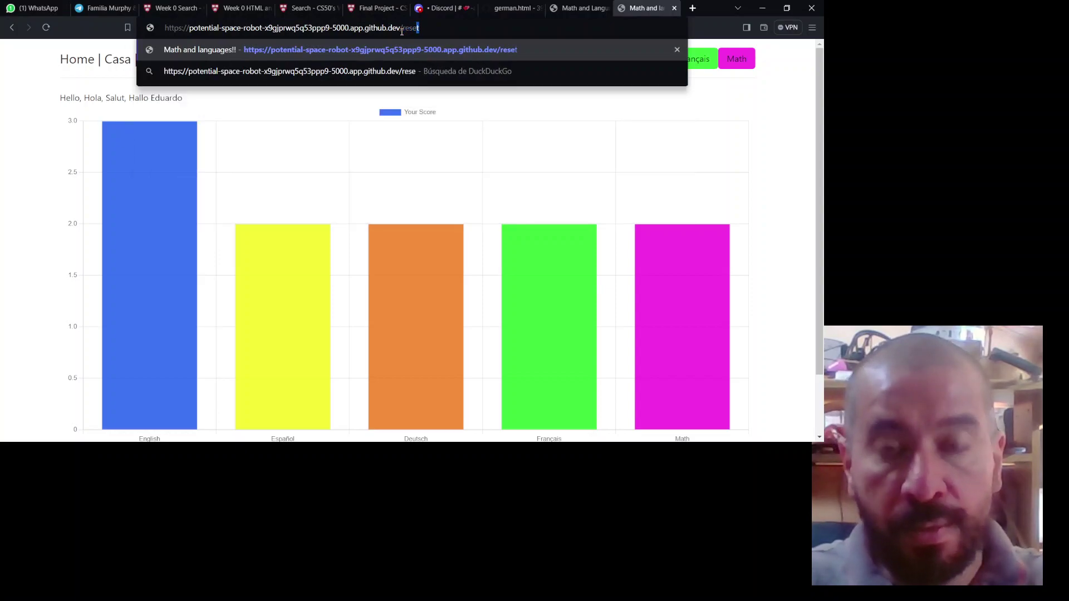
{"action": "key", "text": "Return"}
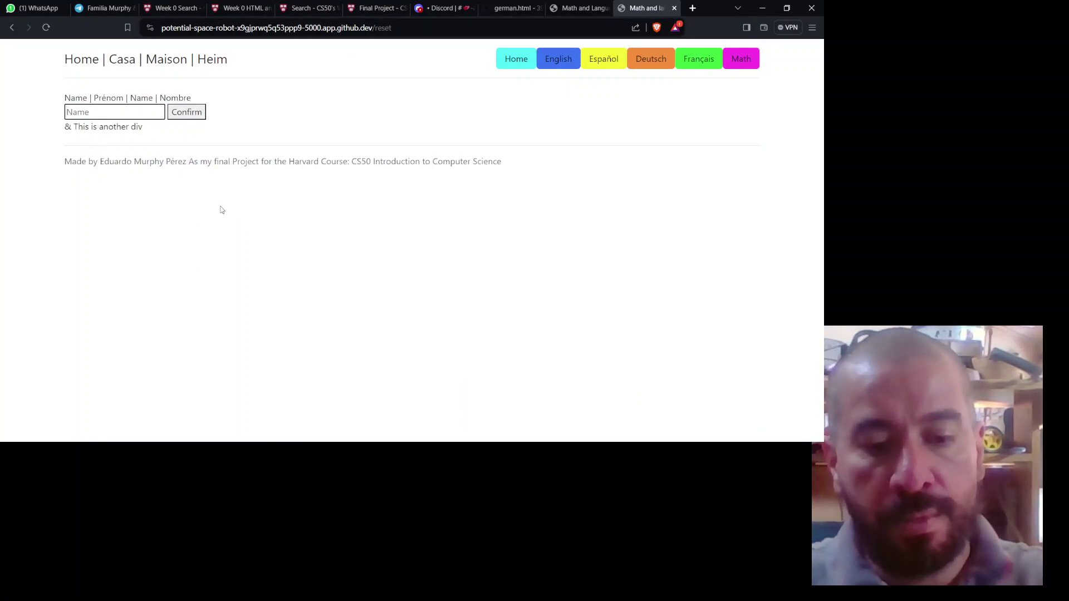
{"action": "type", "text": "Eduardo"}
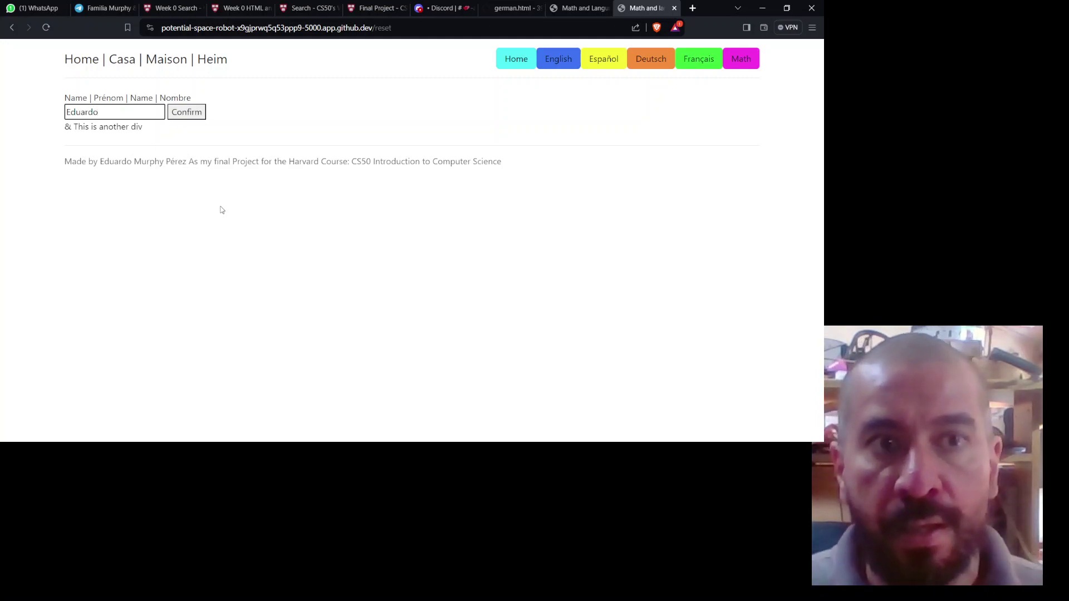
{"action": "left_click", "coordinate": [186, 113]}
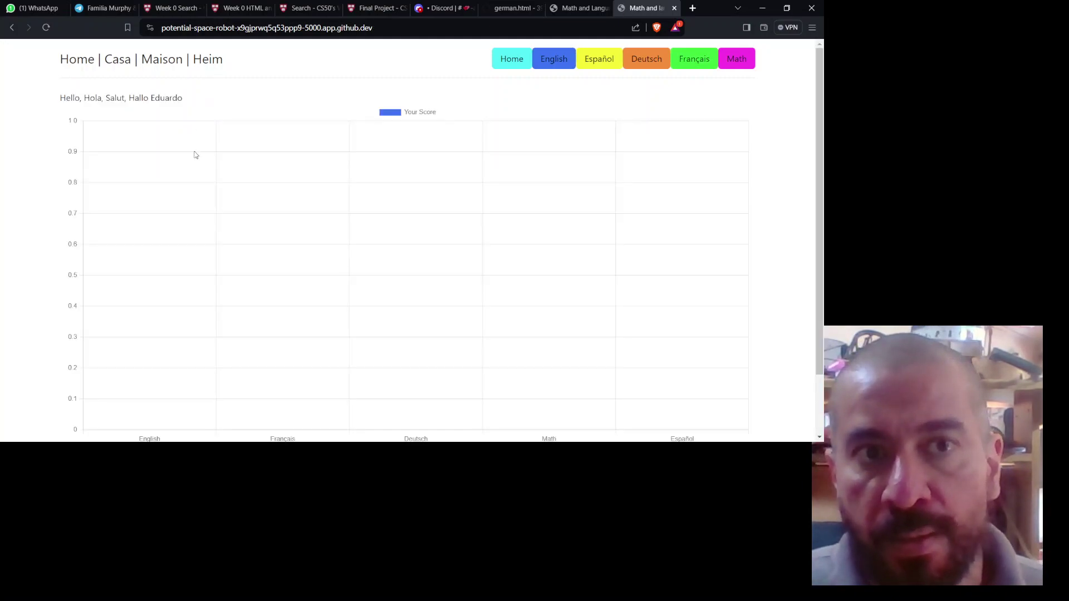